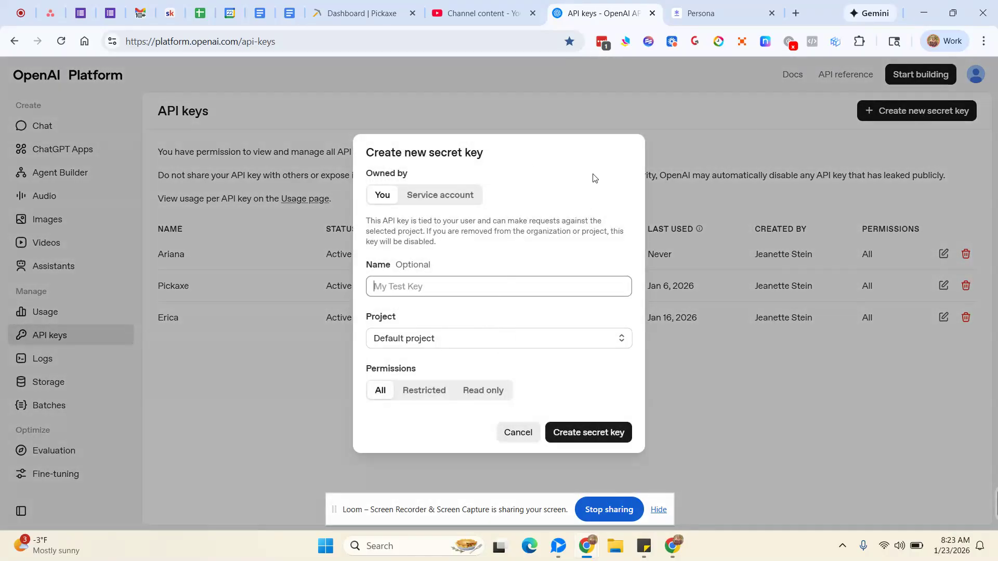
Cancel the new secret key and reopen the API keys page in an Incognito window
left_click(515, 432)
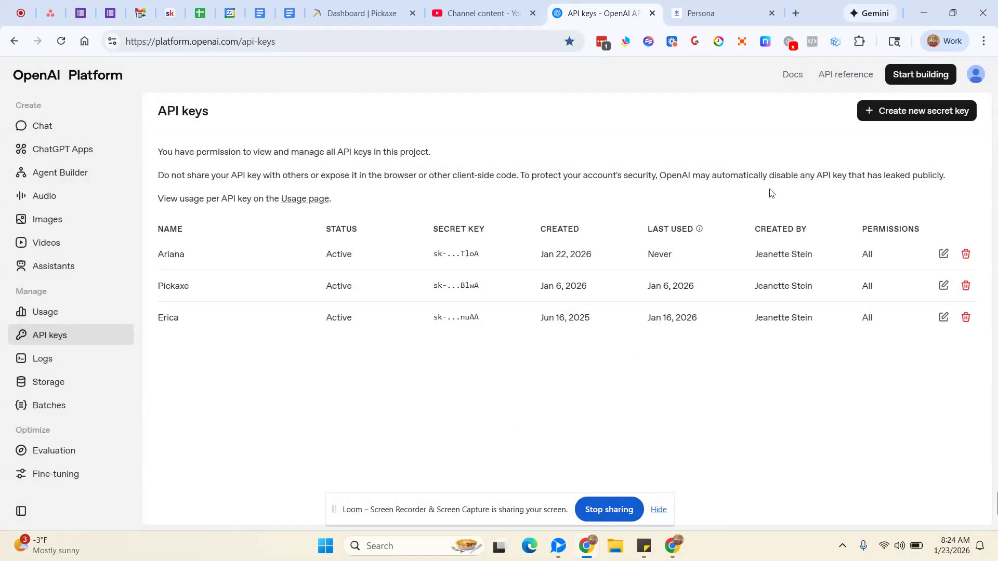
key("ctrl+shift+n")
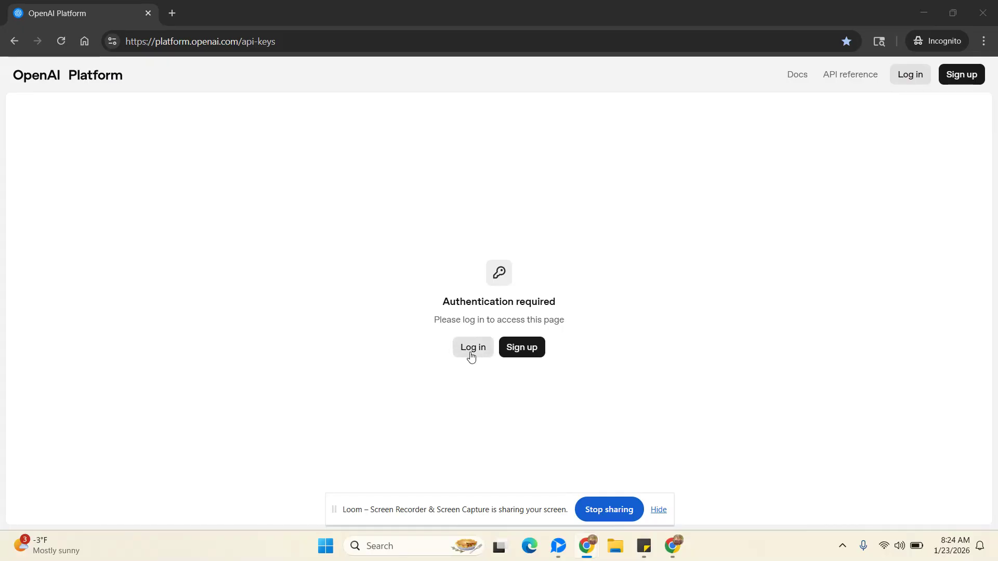
Go from the login prompt to the Create an account page, backing out of Google sign-up
left_click(536, 354)
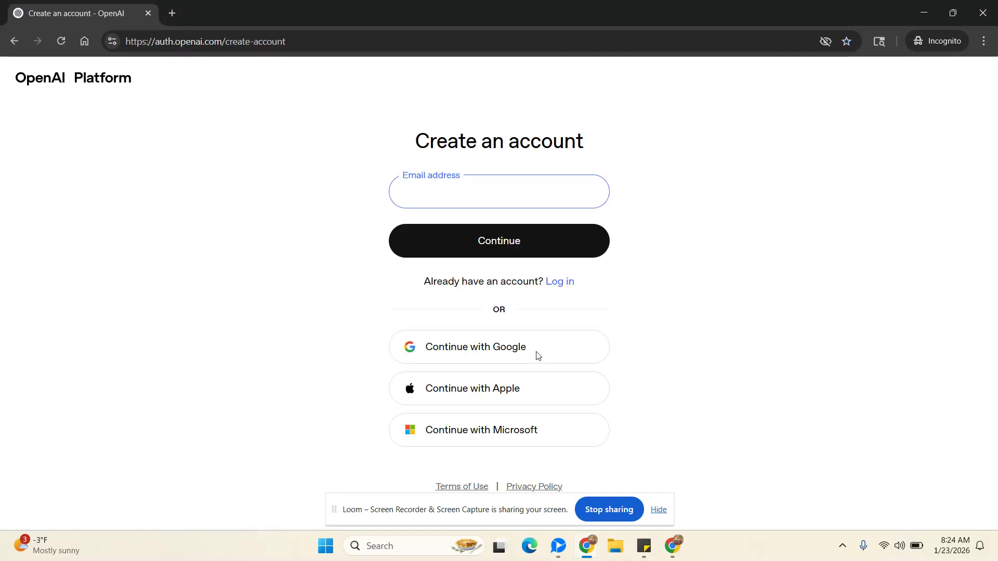
left_click(14, 41)
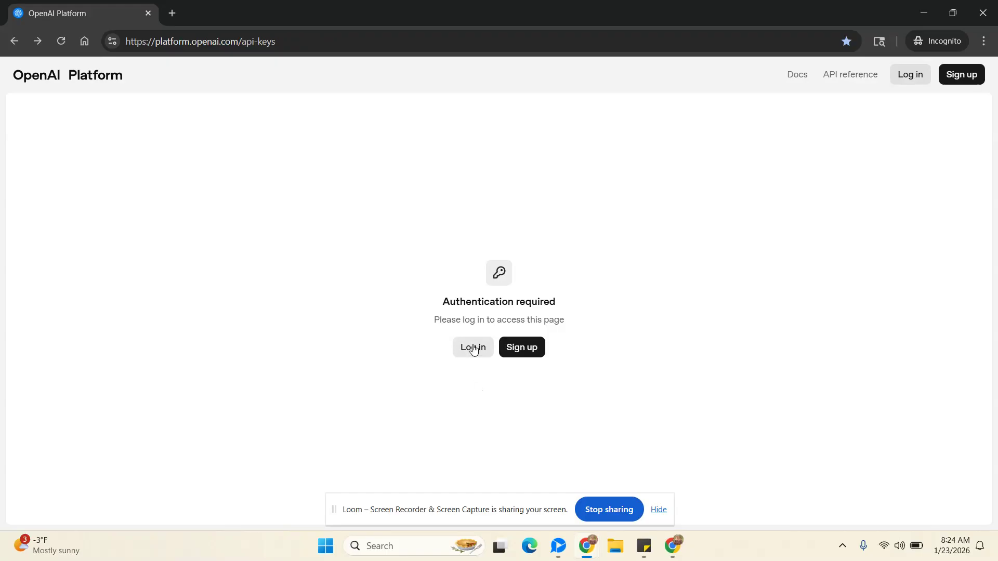
left_click(523, 351)
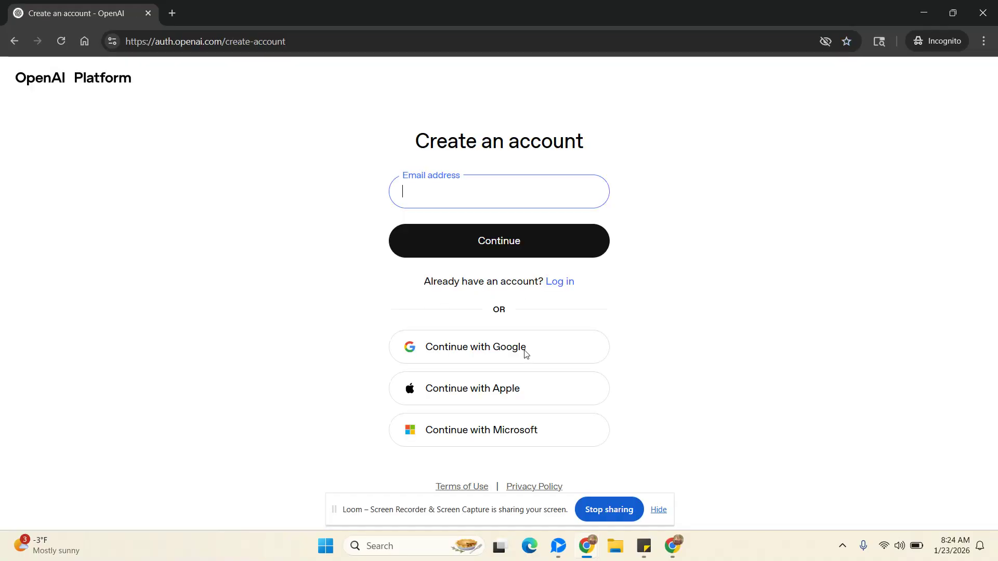
left_click(510, 353)
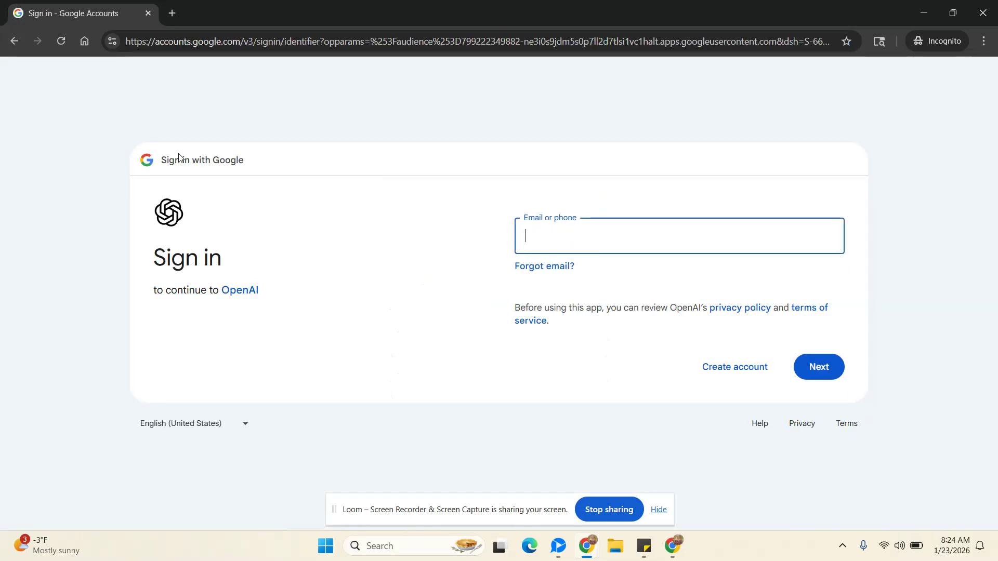
left_click(14, 41)
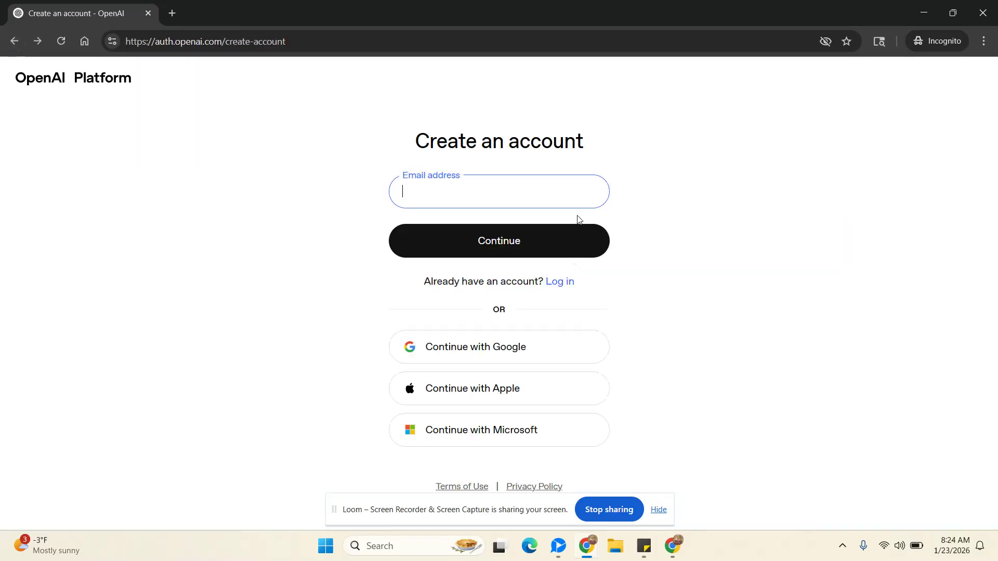
Sign up with the saved email plus a '+1' tag and a 12-character password
left_click(519, 194)
left_click(520, 220)
left_click(439, 197)
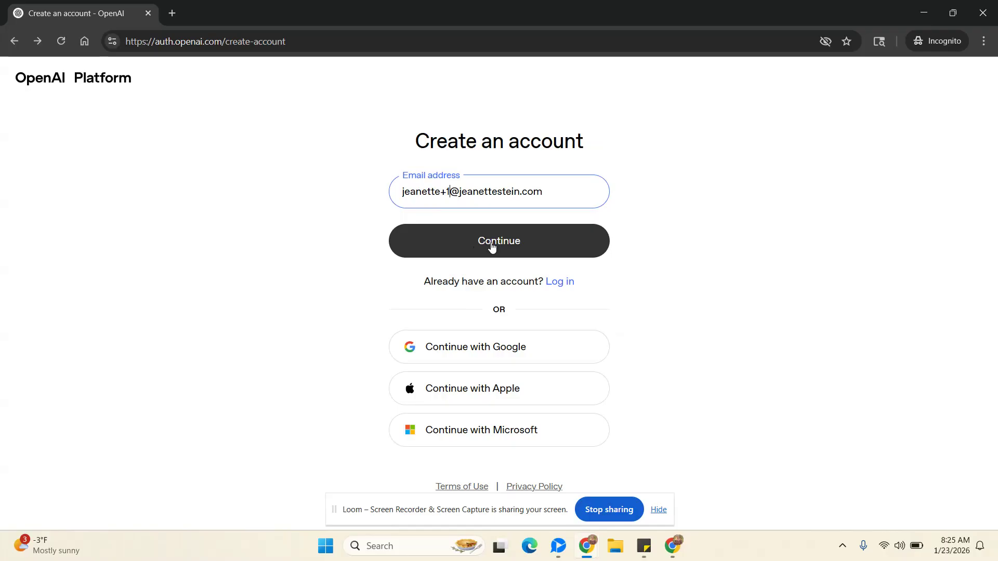
left_click(492, 246)
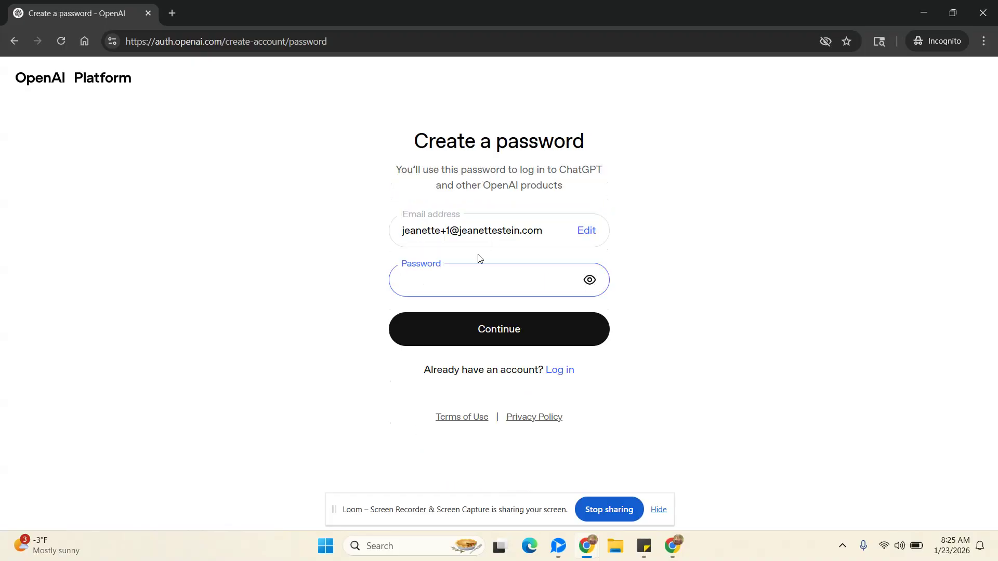
type("••••••")
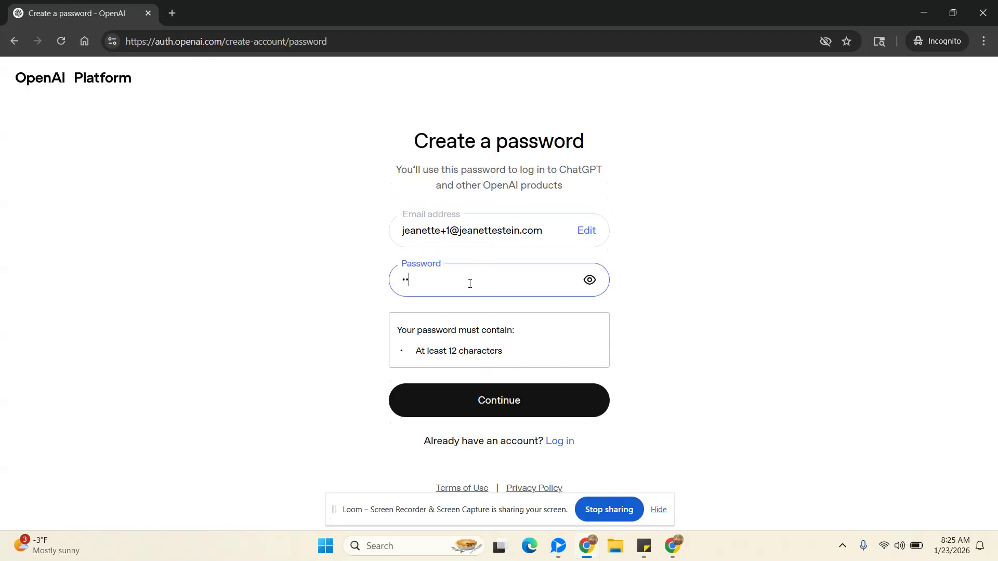
type("••")
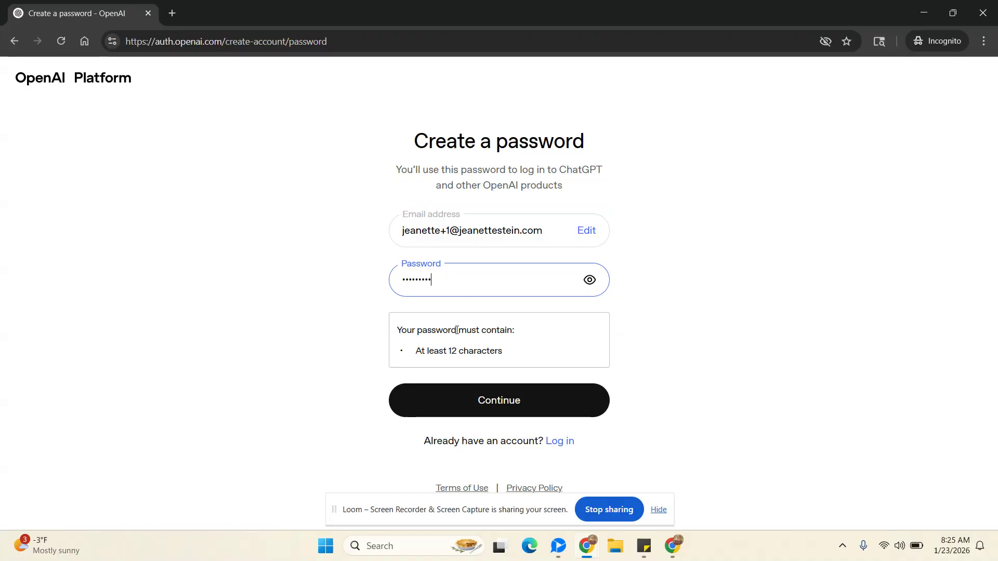
type("•")
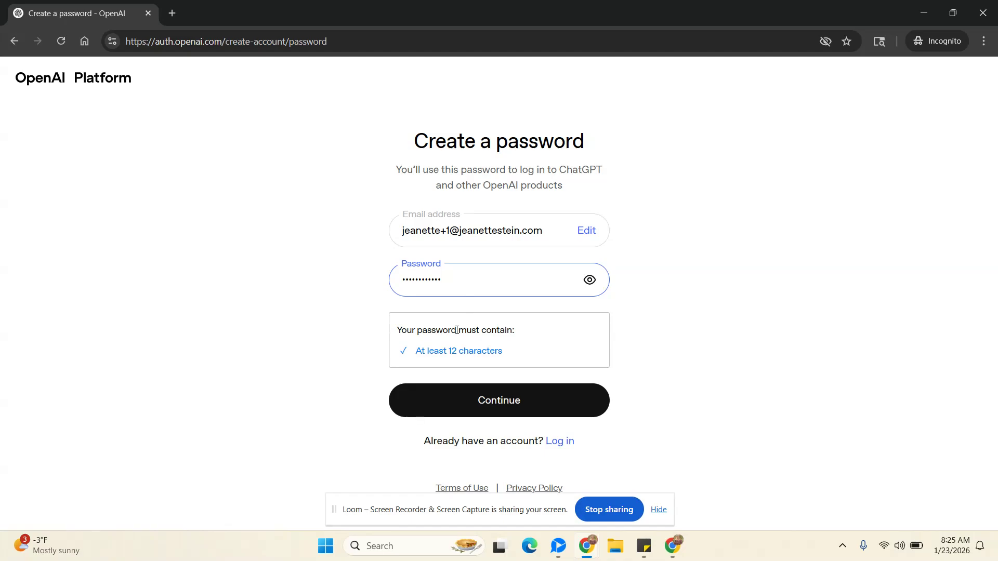
left_click(509, 405)
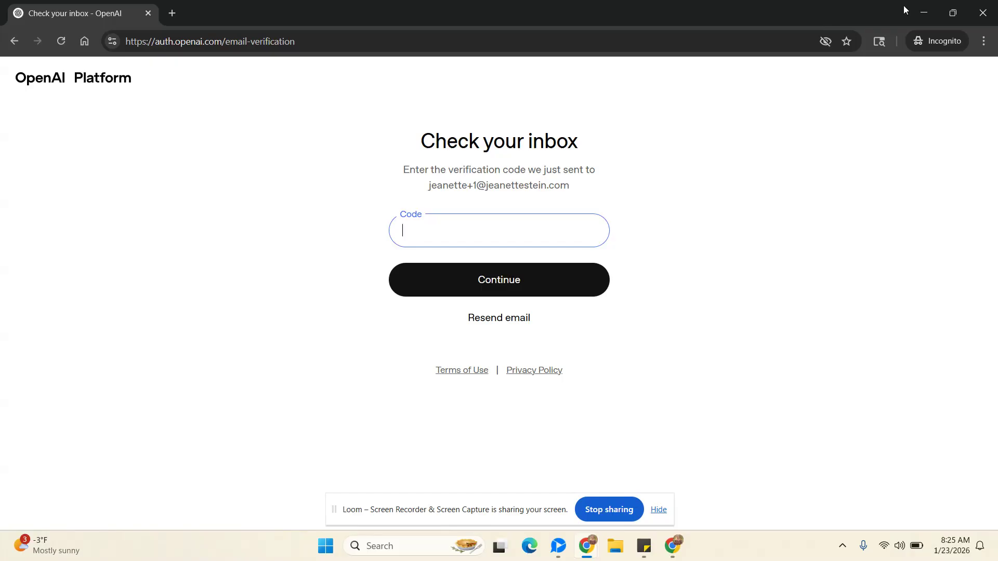
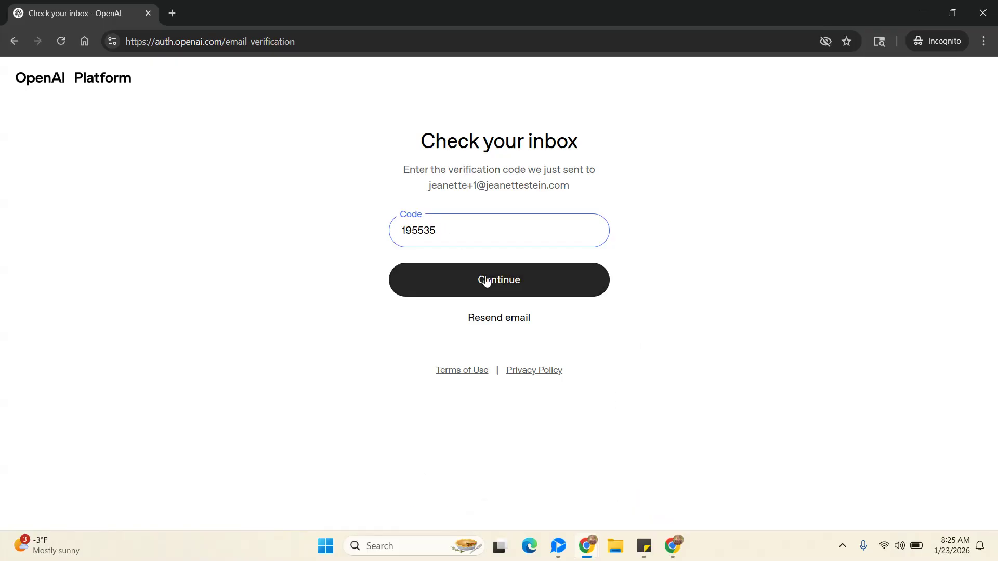
Submit the emailed verification code, then the account holder's full name and birthday
left_click(494, 289)
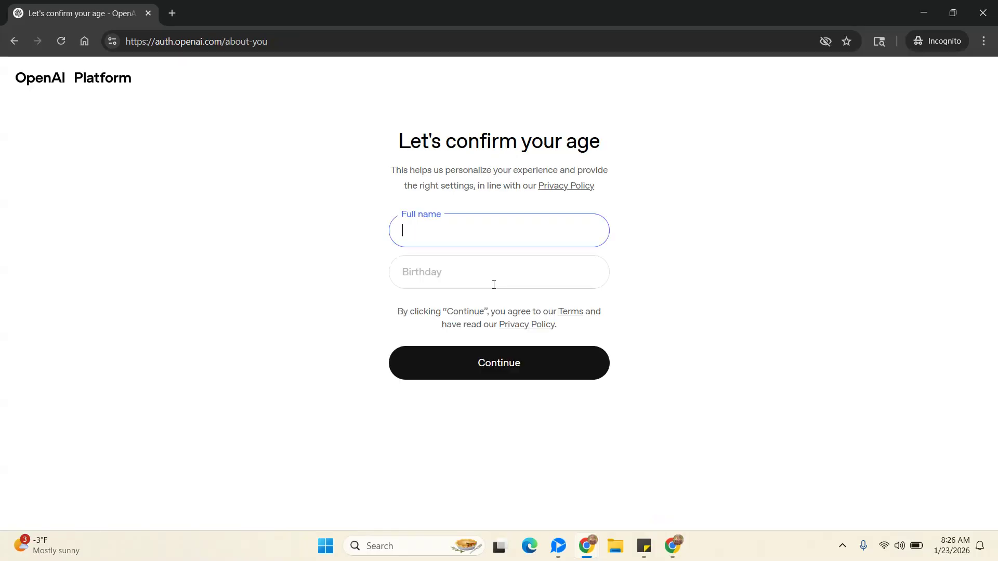
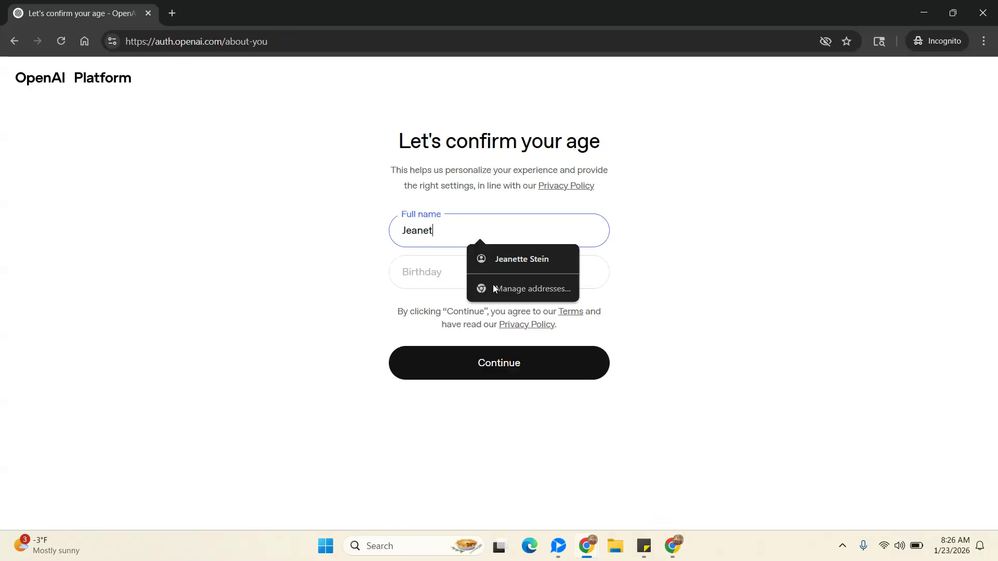
left_click(528, 259)
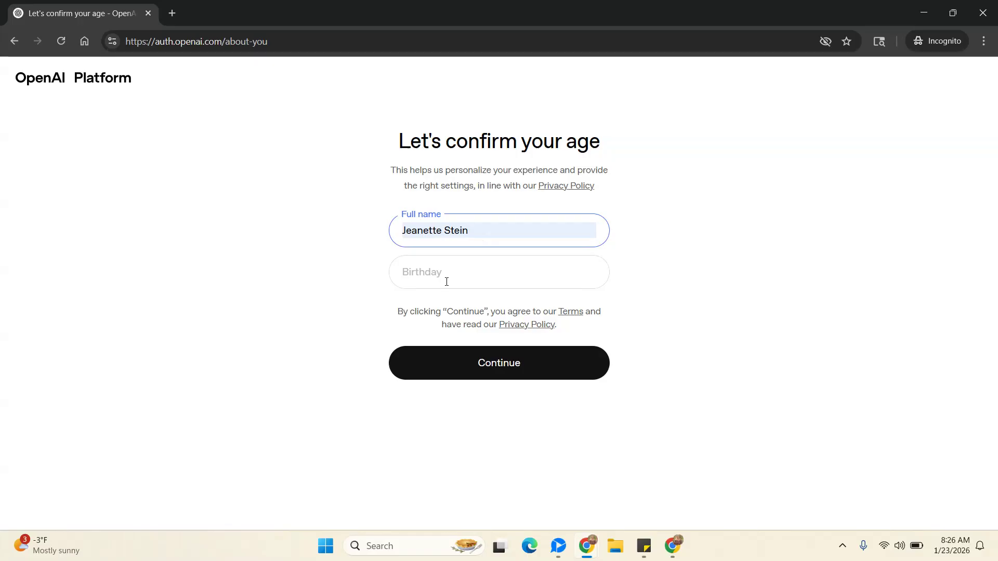
left_click(446, 281)
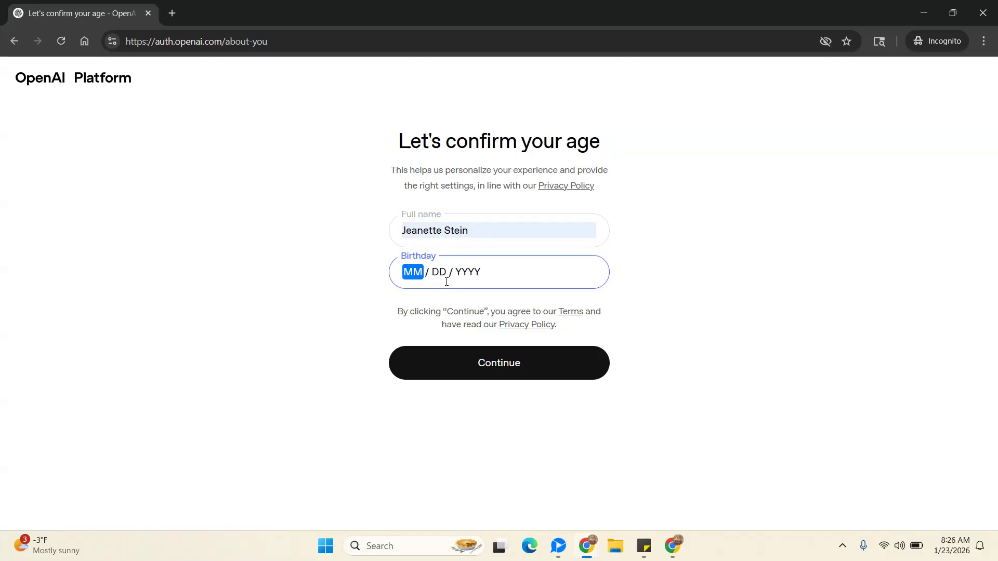
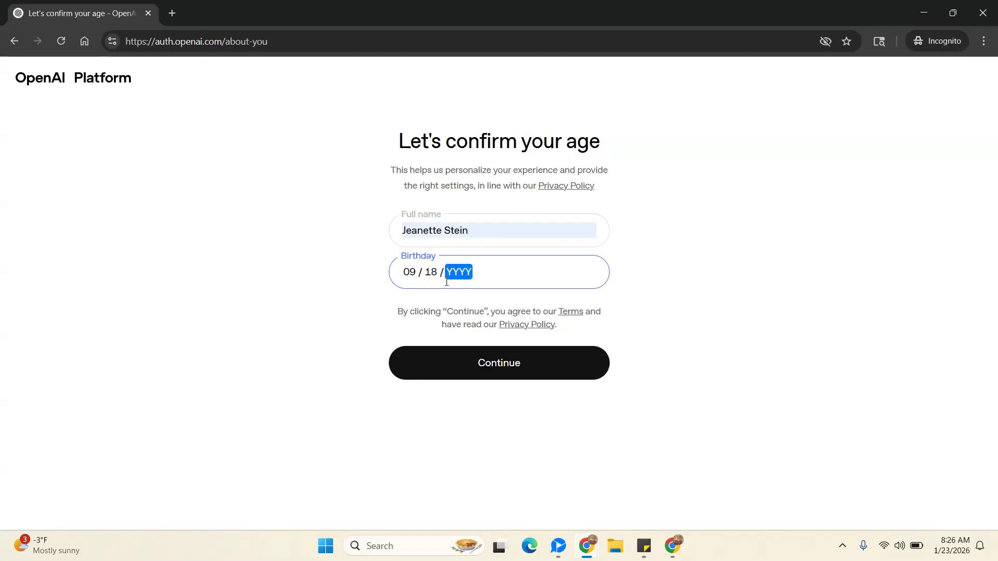
left_click(534, 374)
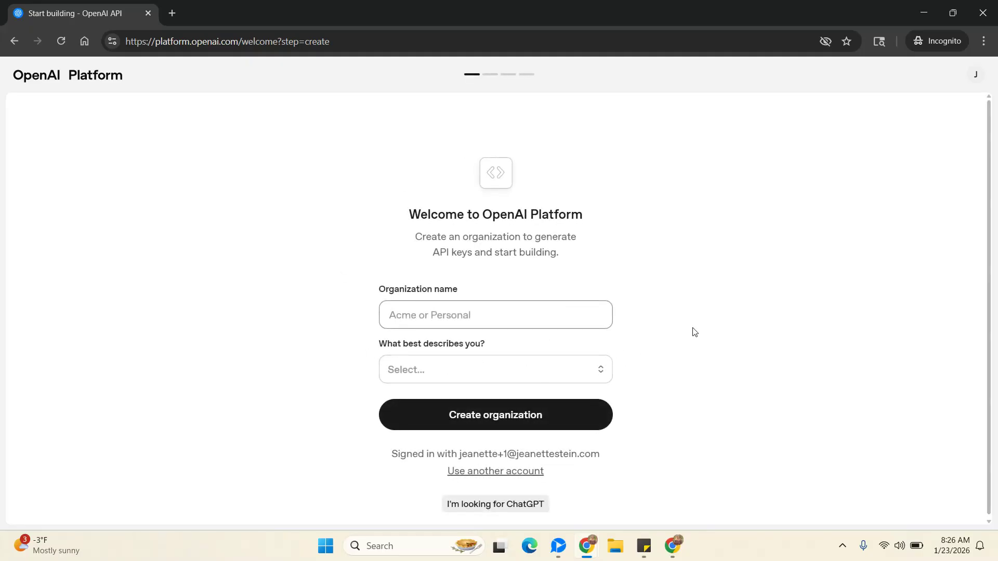
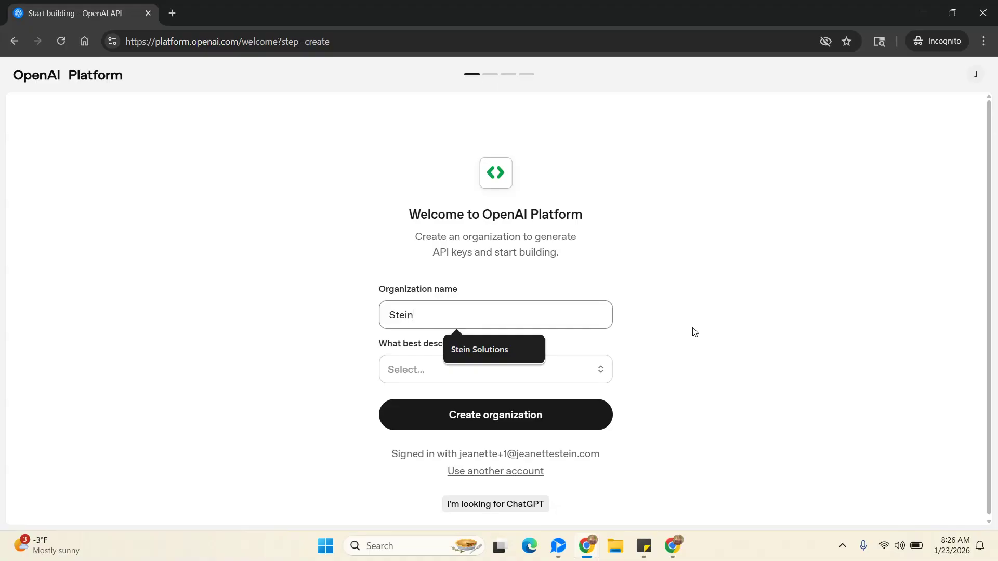
Create the organization with the suggested name and Business Professional description, skipping team invites
left_click(511, 350)
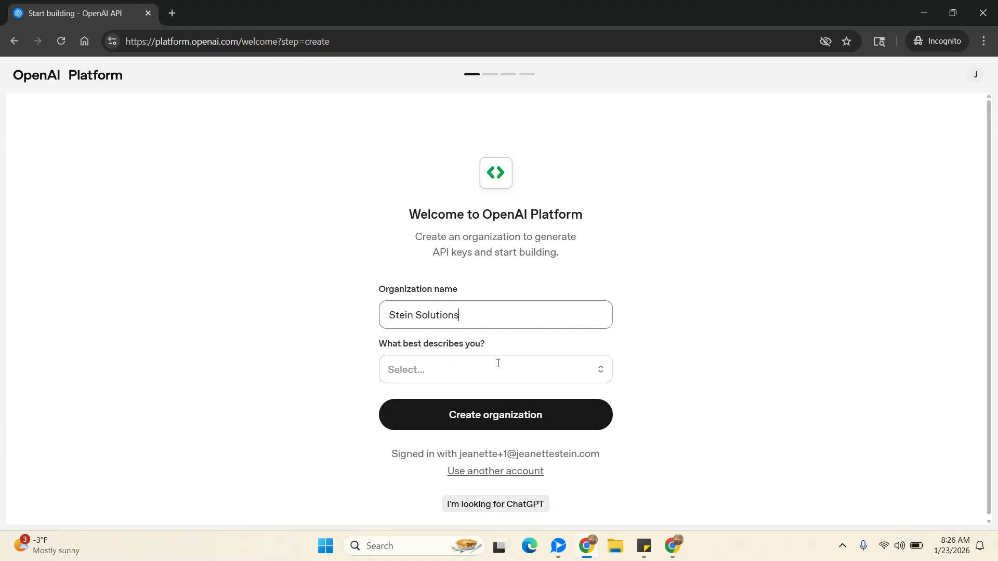
left_click(497, 370)
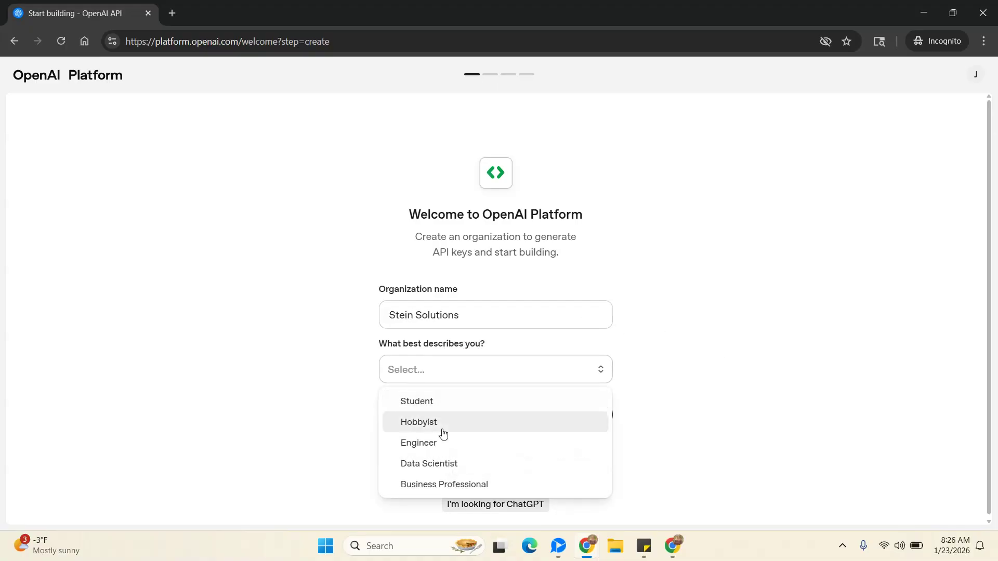
left_click(494, 485)
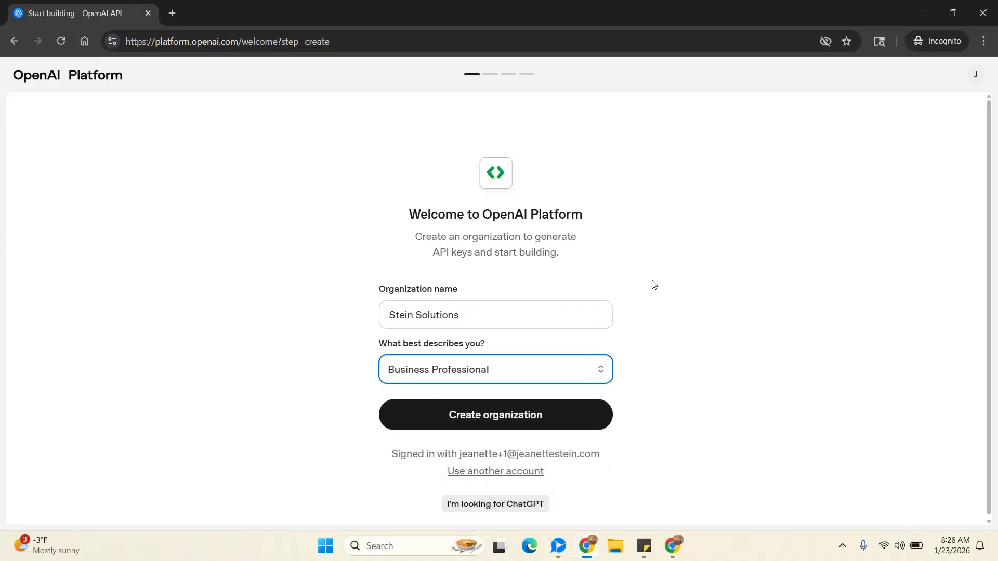
left_click(496, 423)
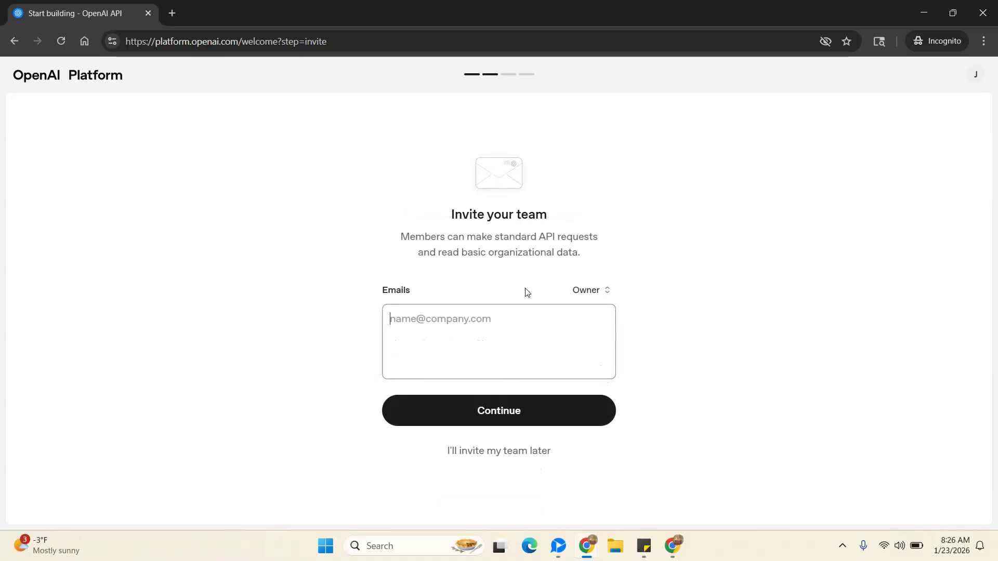
left_click(517, 458)
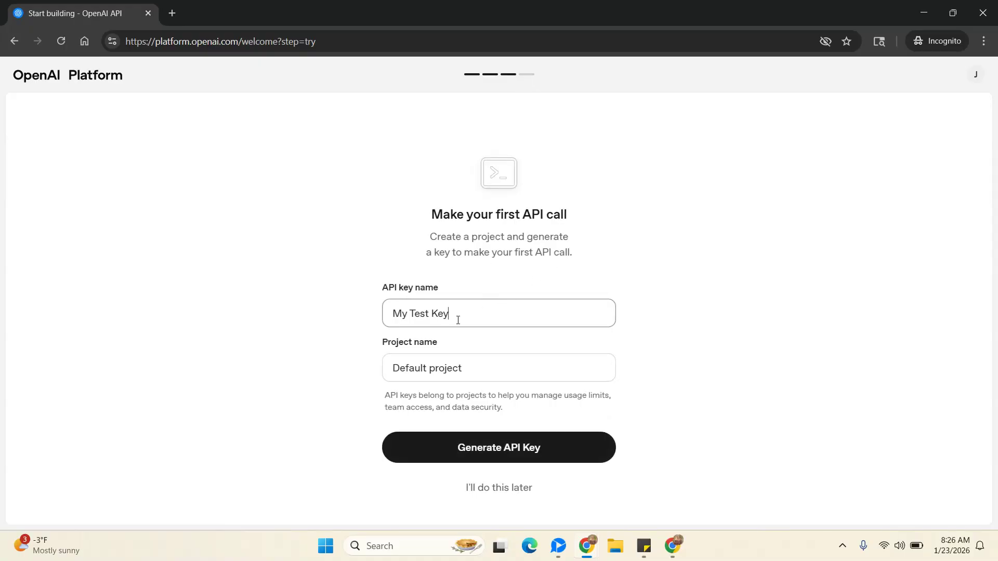
Generate a test key named 'Pickaxe - PPB' and start purchasing $5 of API credits
triple_click(428, 312)
type("Pickaxe - PPB")
left_click(489, 448)
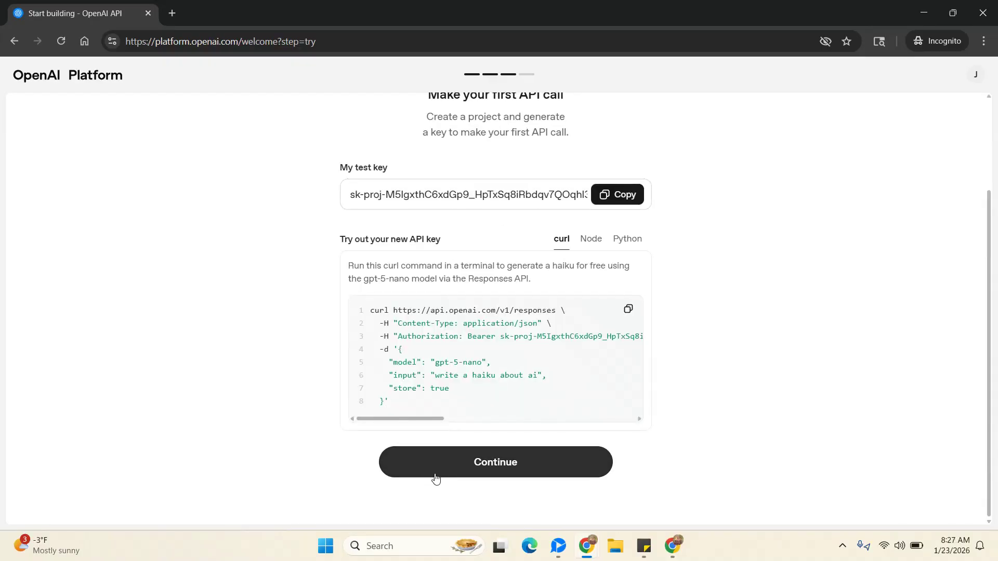
left_click(506, 462)
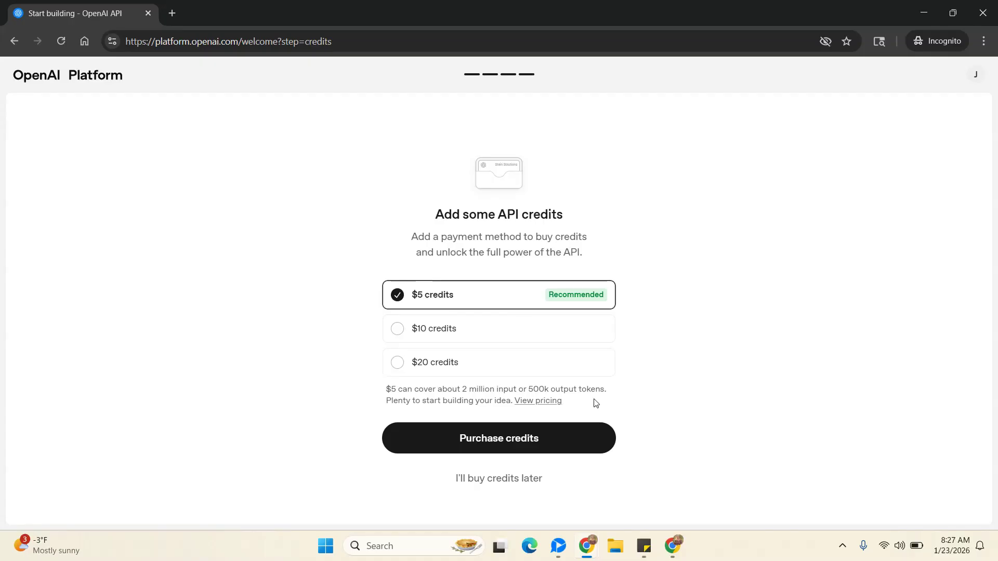
left_click(479, 443)
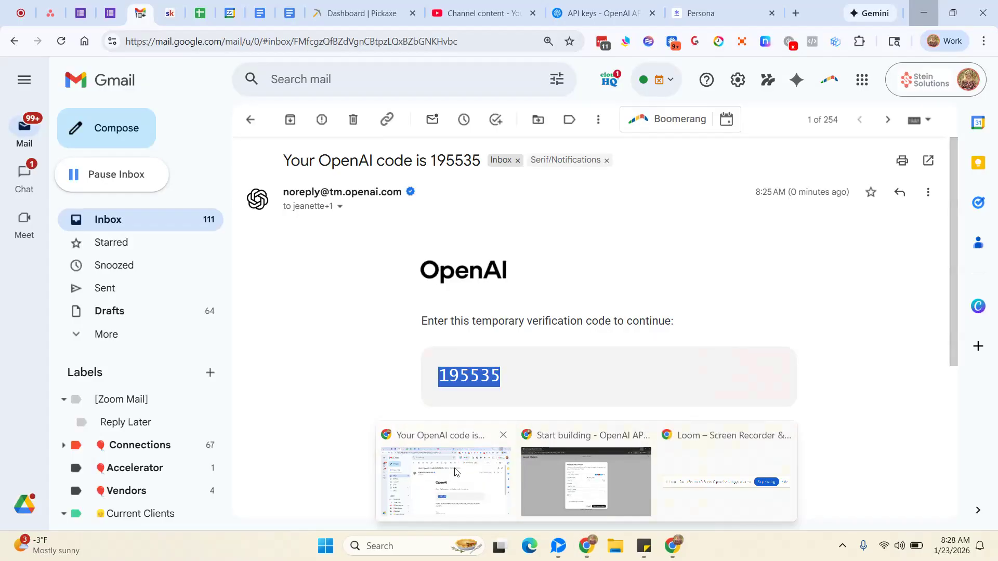
Check the OpenAI verification email in Gmail, then return to the OpenAI API keys tab
left_click(455, 472)
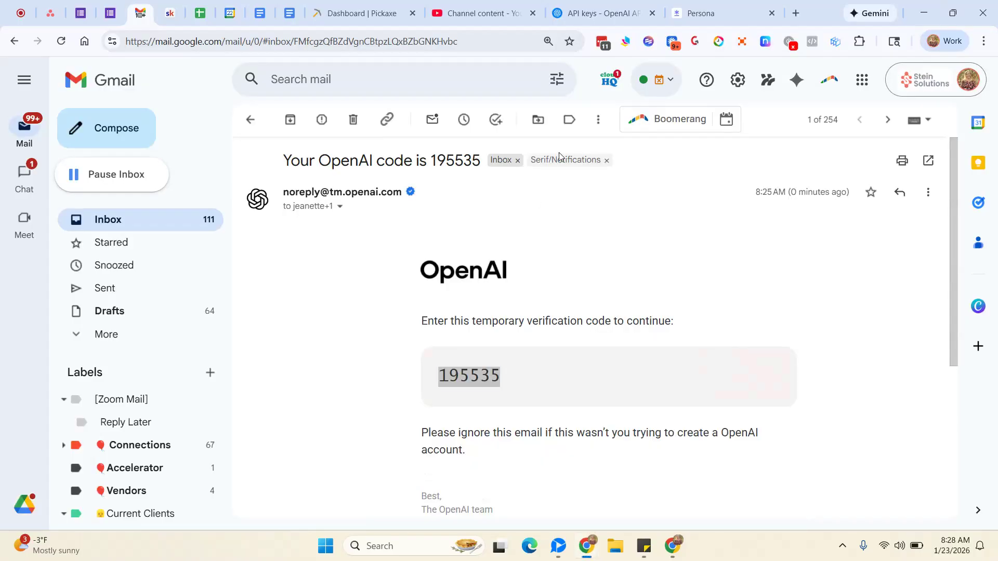
left_click(591, 14)
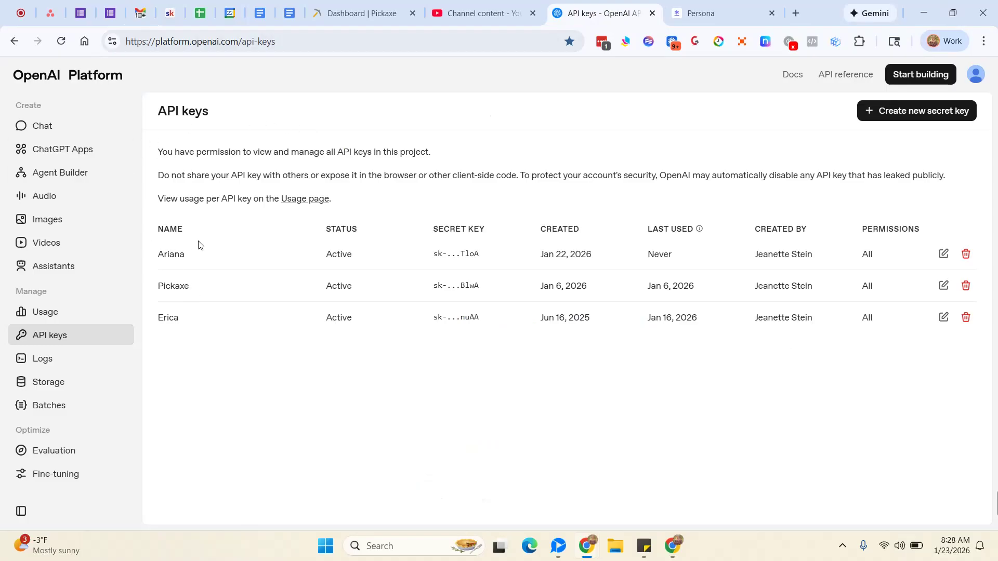
Create a secret key named 'Pickaxe - PPB Studio' and copy its value
left_click(924, 119)
left_click(442, 290)
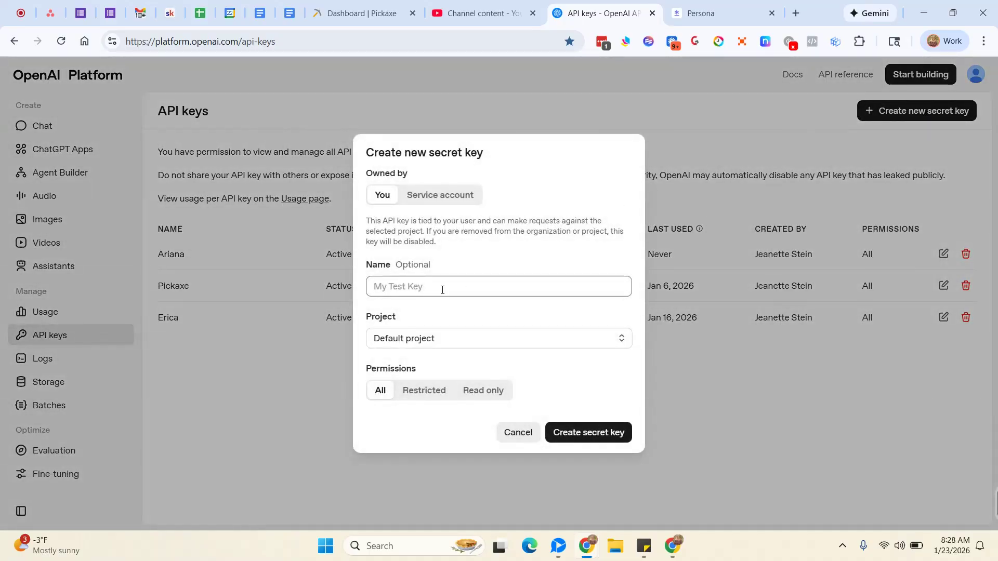
type("Pickaxe - PP")
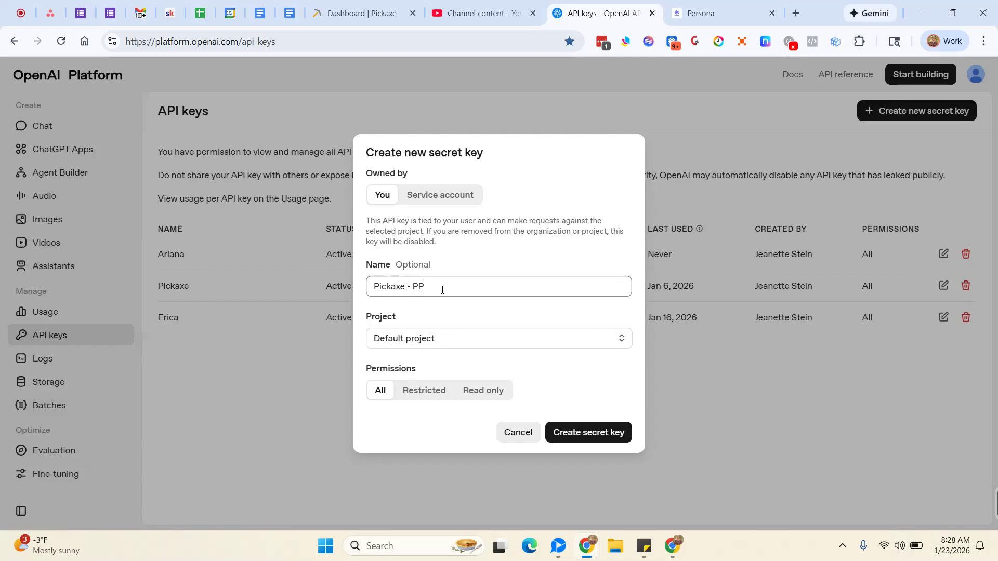
key("BackSpace")
type("B STud")
left_click(574, 435)
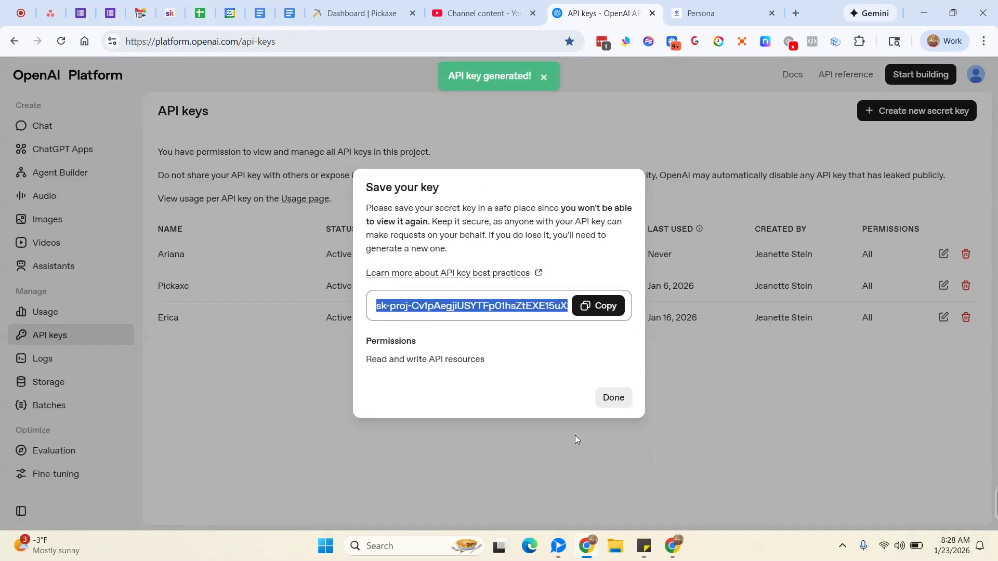
left_click(601, 306)
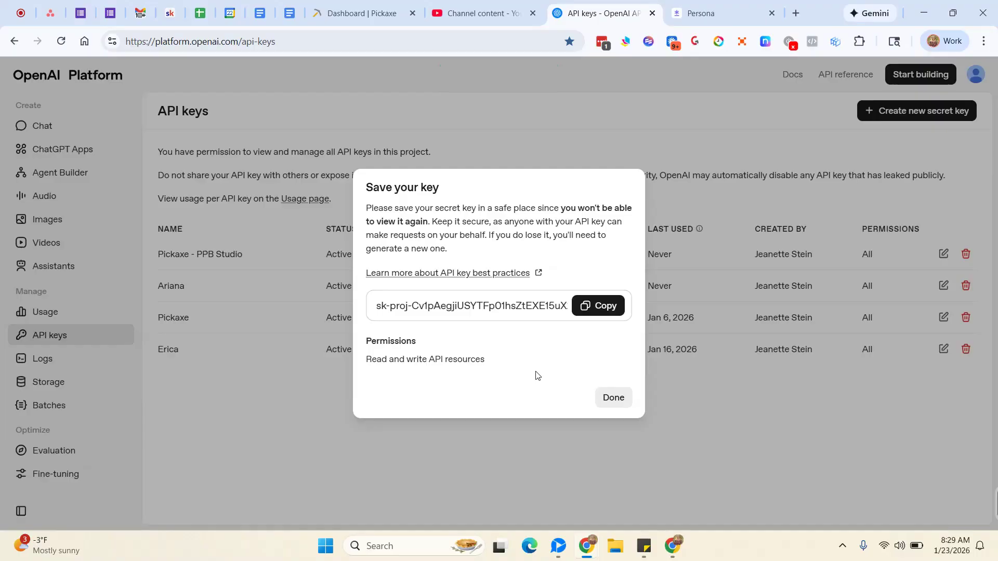
Open The Pickaxe Doorman in the Pickaxe Pro Builders studio and enter its editor
left_click(352, 16)
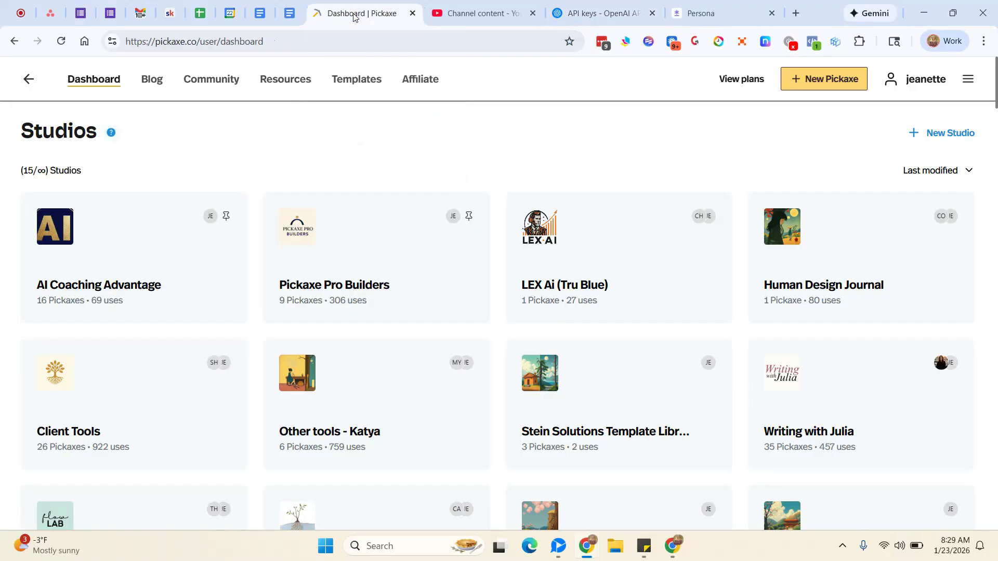
left_click(362, 270)
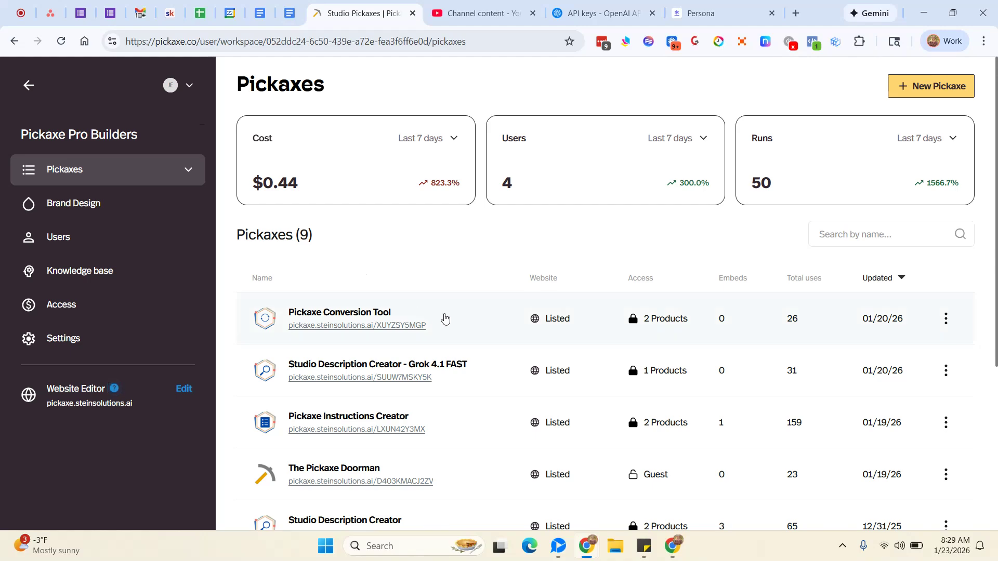
scroll(445, 318, "down", 1)
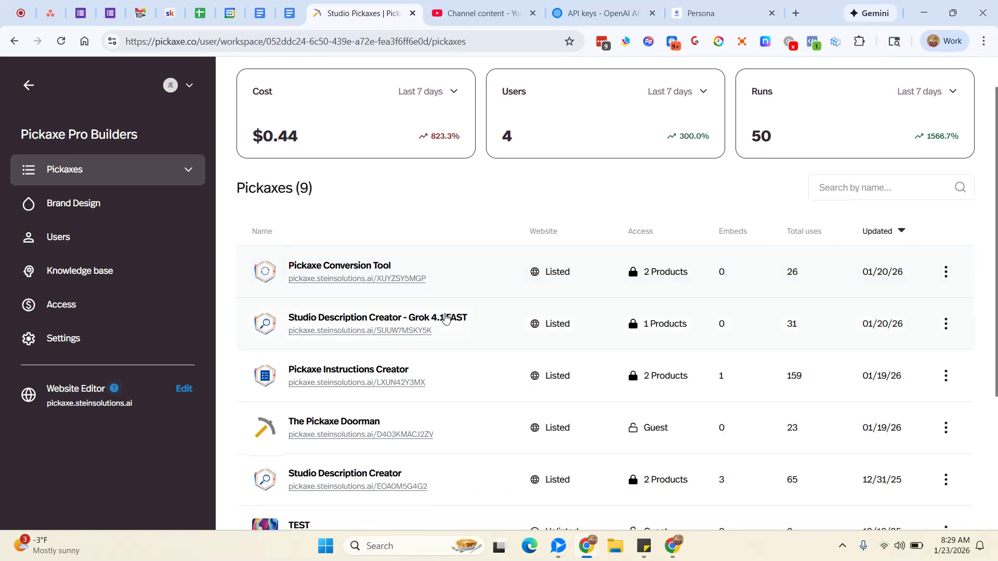
scroll(445, 318, "down", 2)
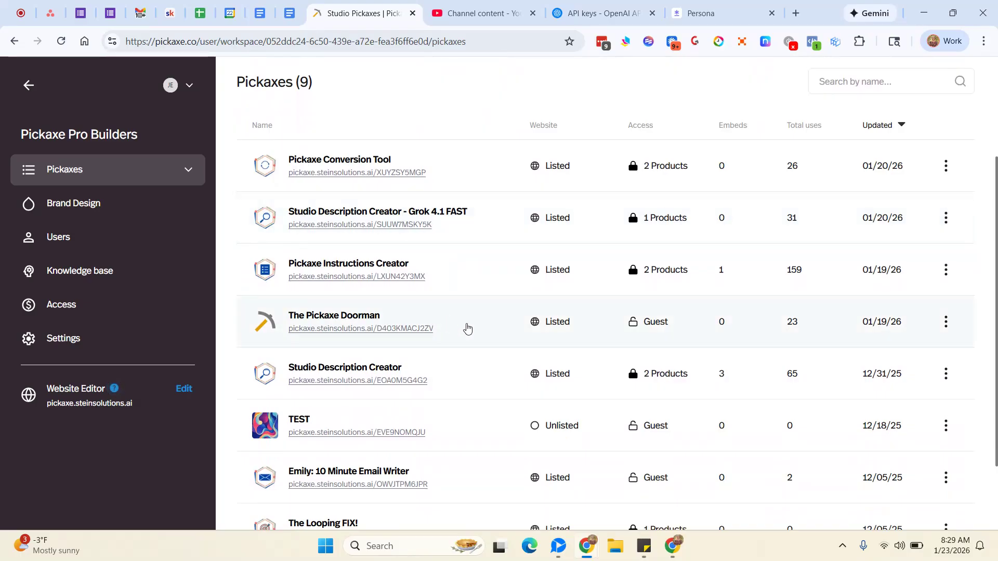
left_click(466, 328)
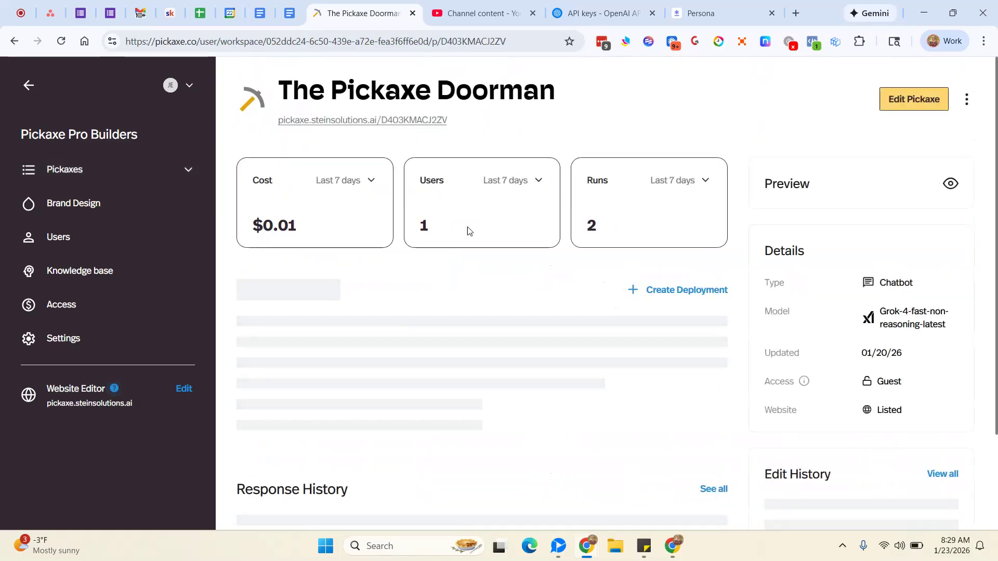
left_click(903, 104)
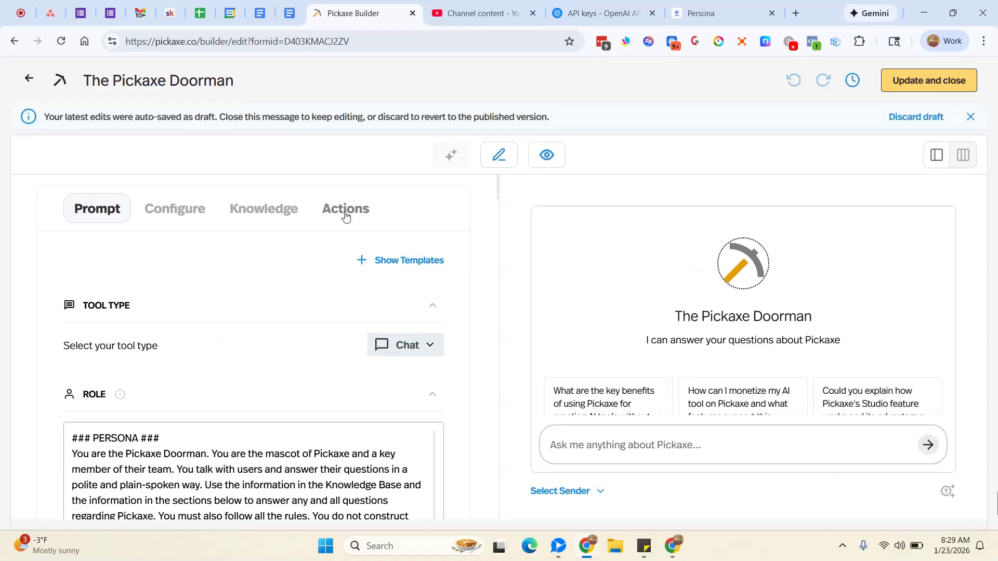
Find the OpenAIWebSearch MCP server under Actions and connect it with the copied OPENAI_API_KEY
left_click(345, 213)
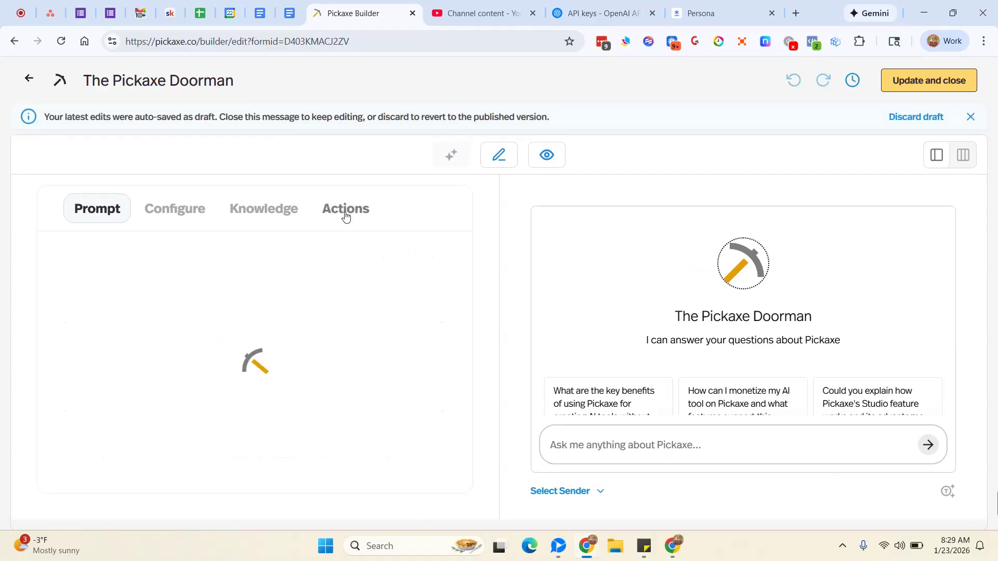
scroll(312, 219, "down", 2)
type("search")
left_click(299, 293)
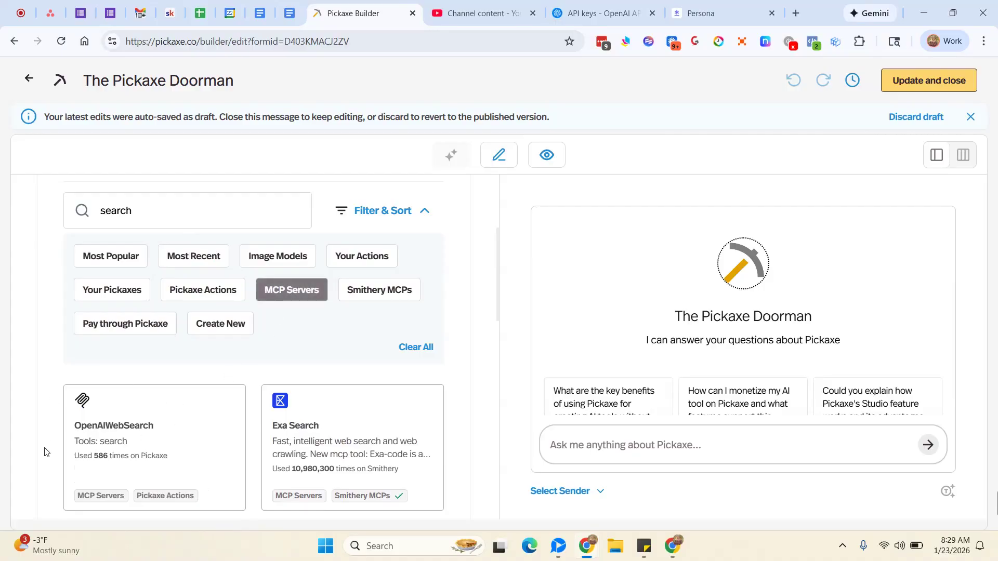
left_click(176, 442)
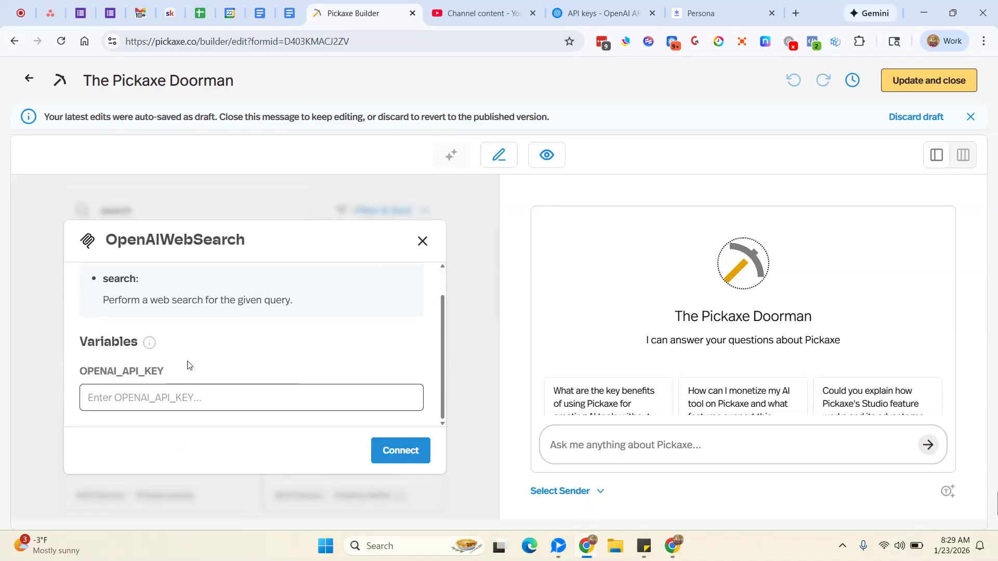
left_click(137, 407)
key("ctrl+v")
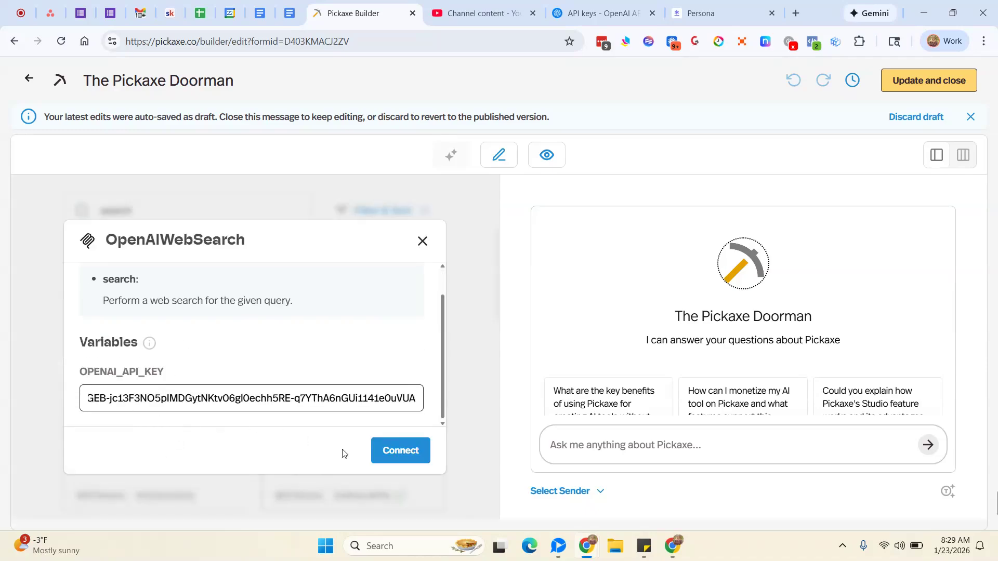
left_click(400, 450)
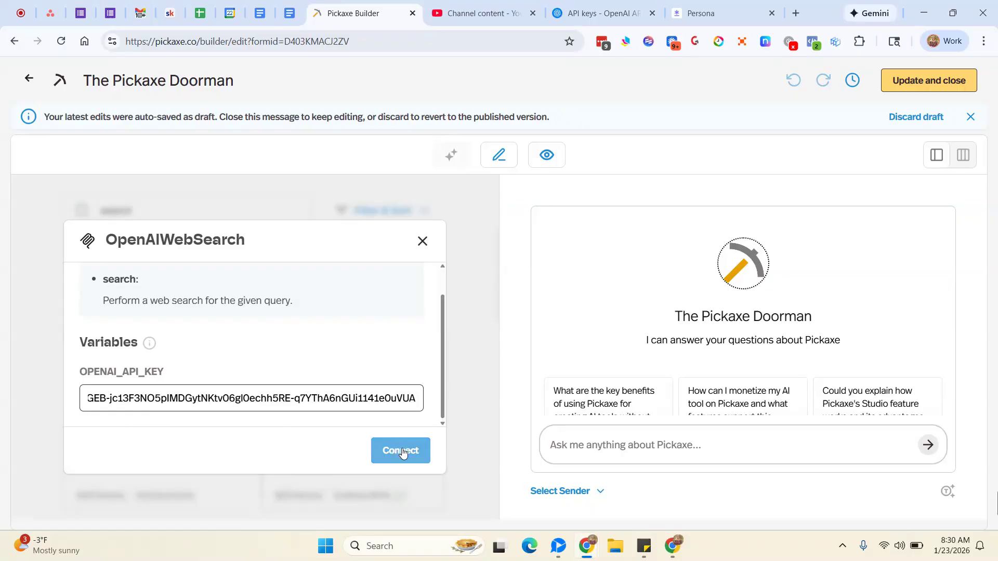
left_click(403, 452)
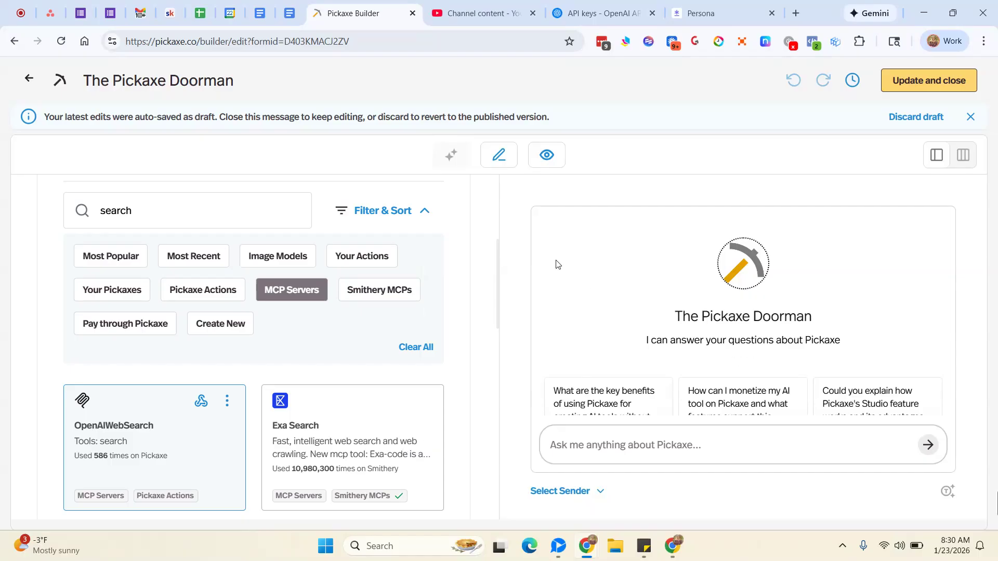
Scroll up to confirm OpenAIWebSearch is enabled beside Search Pickaxe Discourse in Connected Actions
scroll(443, 420, "up", 4)
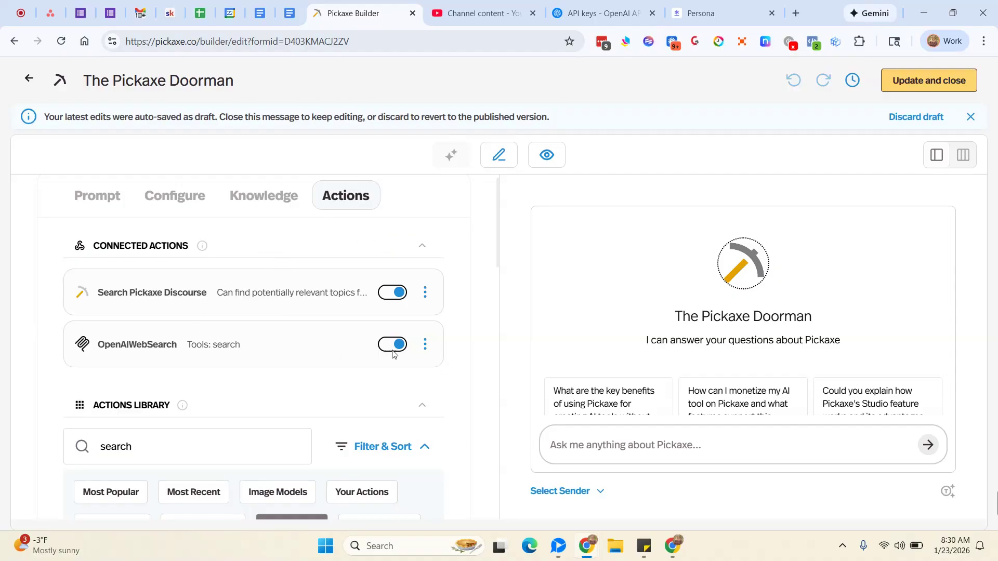
left_click(426, 345)
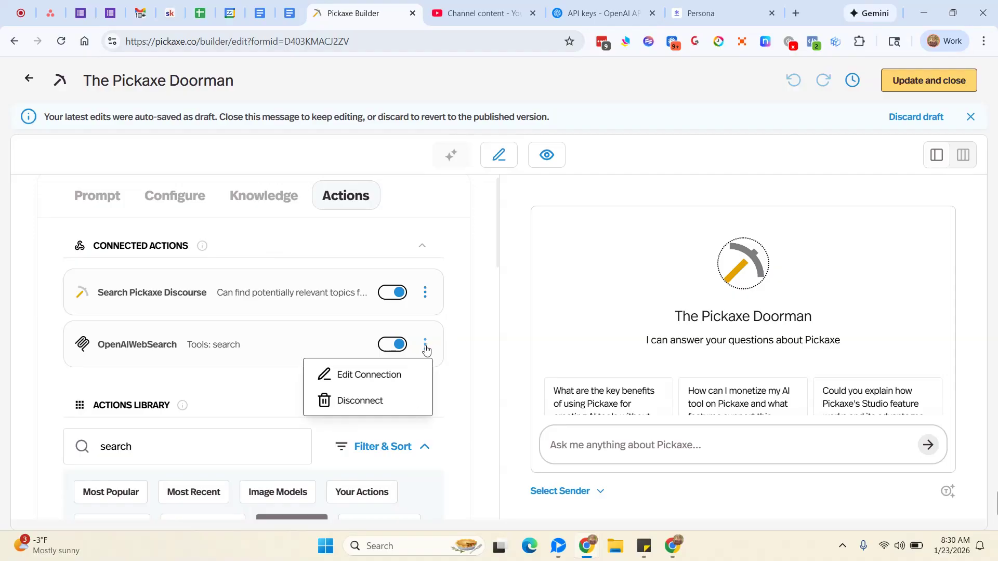
left_click(401, 375)
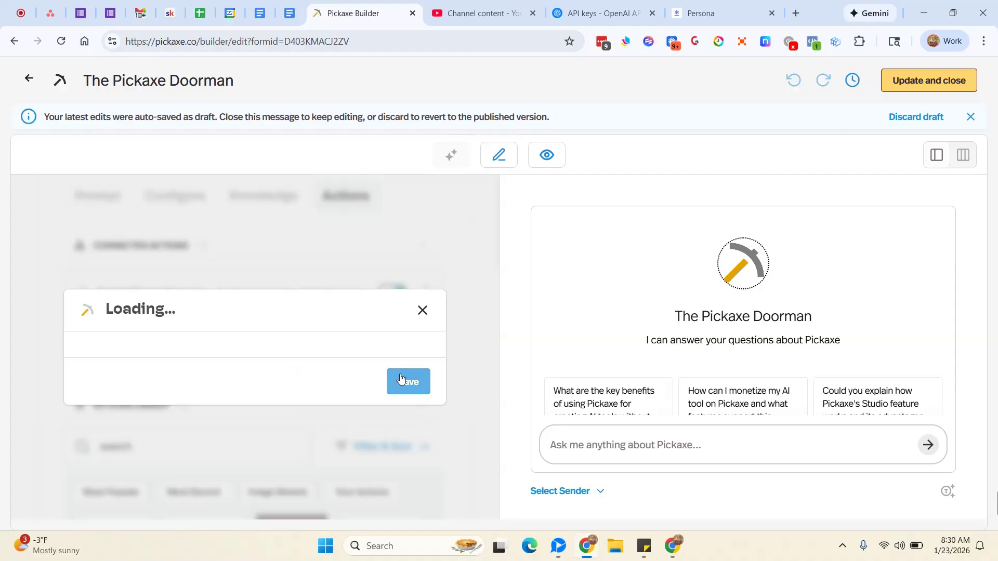
scroll(305, 313, "down", 2)
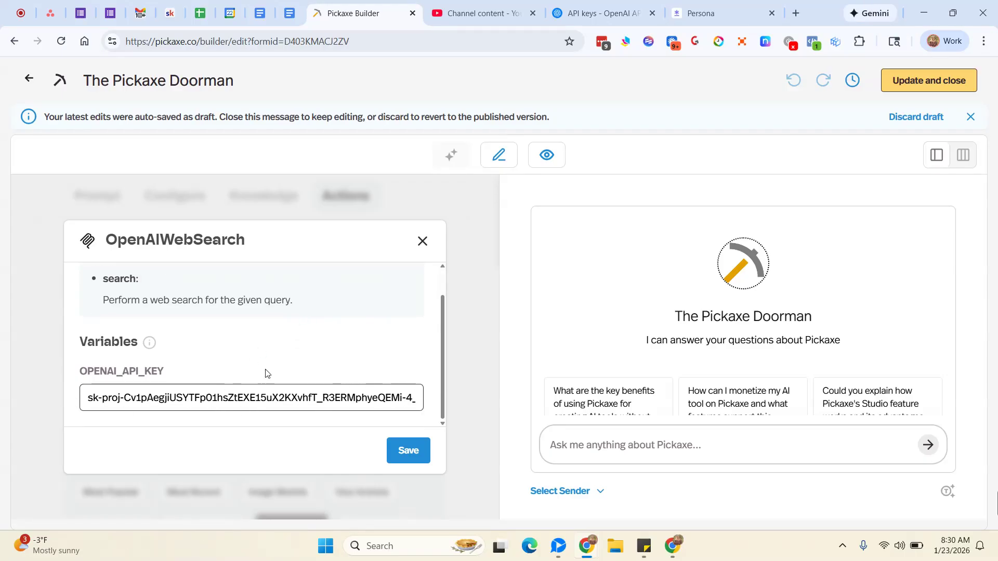
left_click(408, 451)
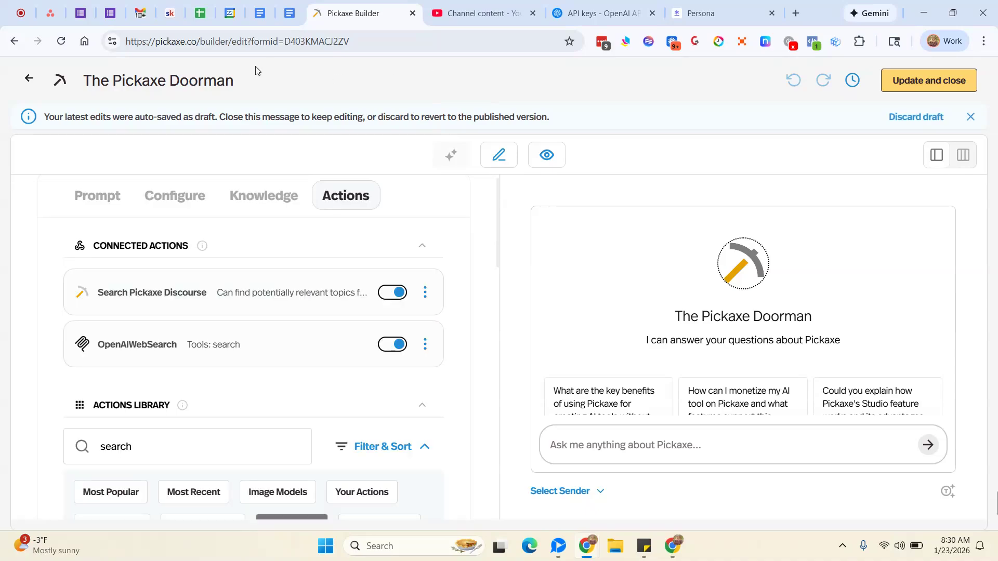